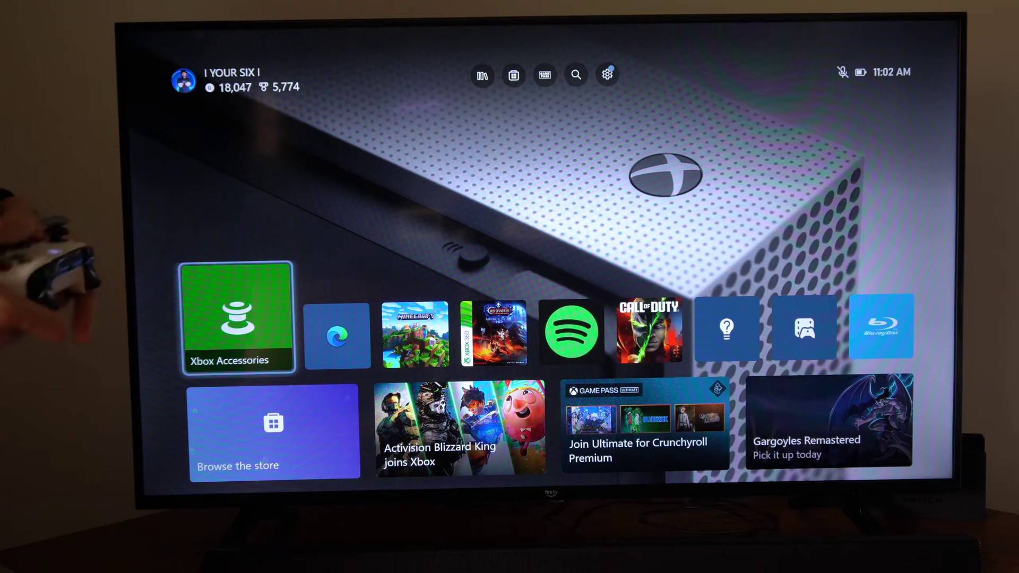
Open Settings > Account > Linked social accounts, showing Discord, Steam and Twitch linked.
key("Right")
key("Up")
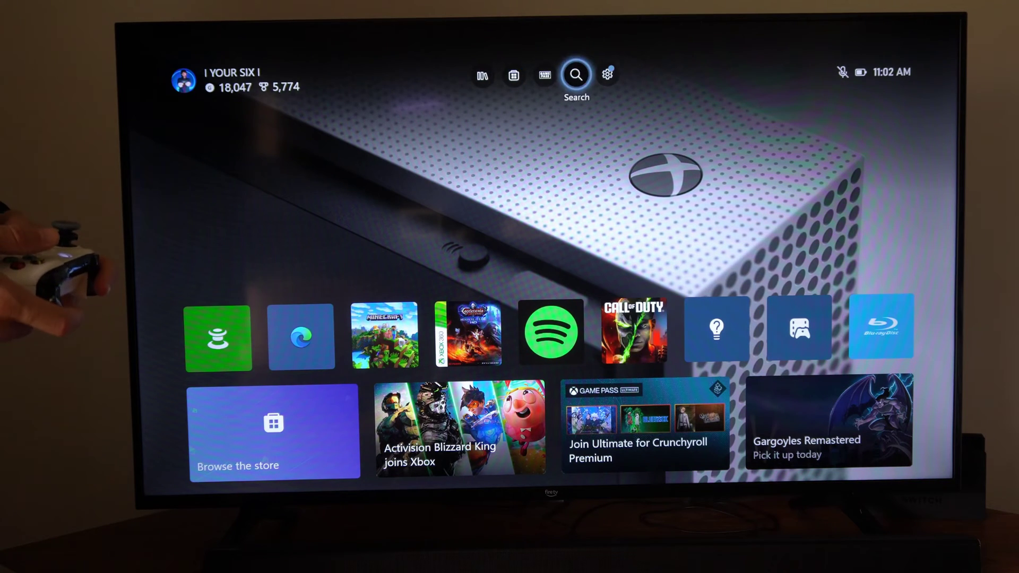
key("Return")
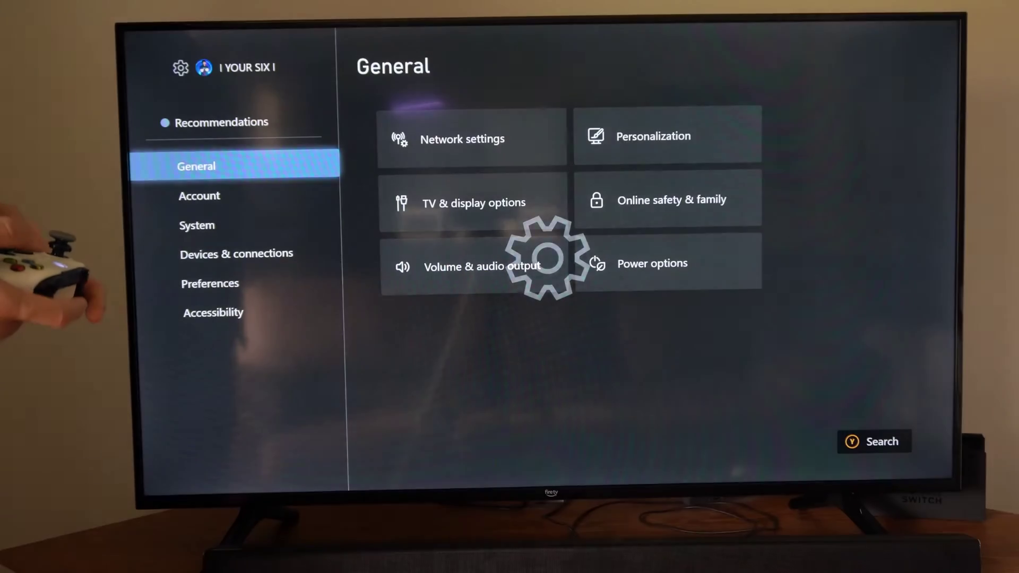
key("Down")
key("Right")
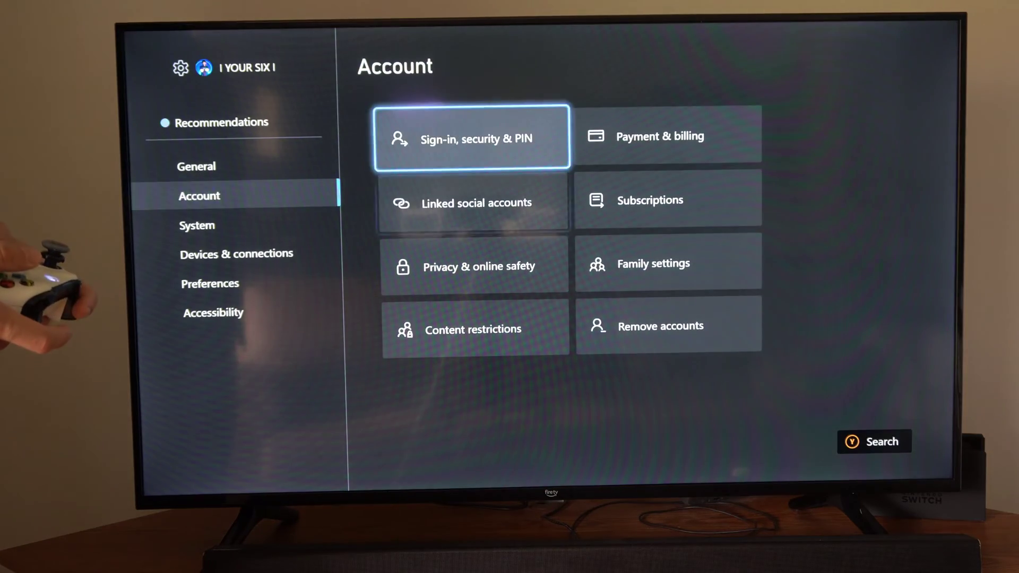
key("Down")
key("Return")
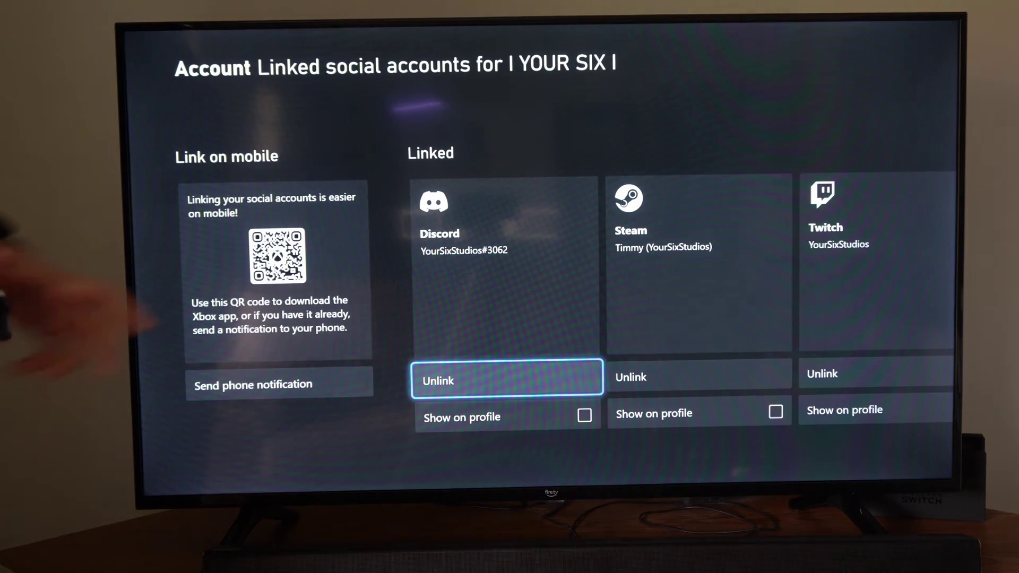
Review the linked Discord account, return to Account settings, and bring up the guide.
key("Left")
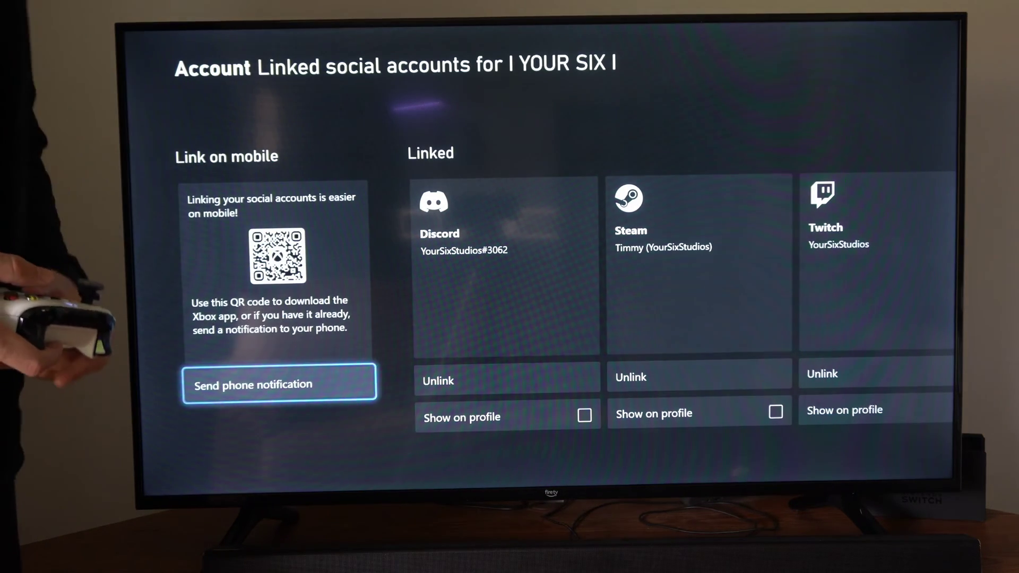
key("Right")
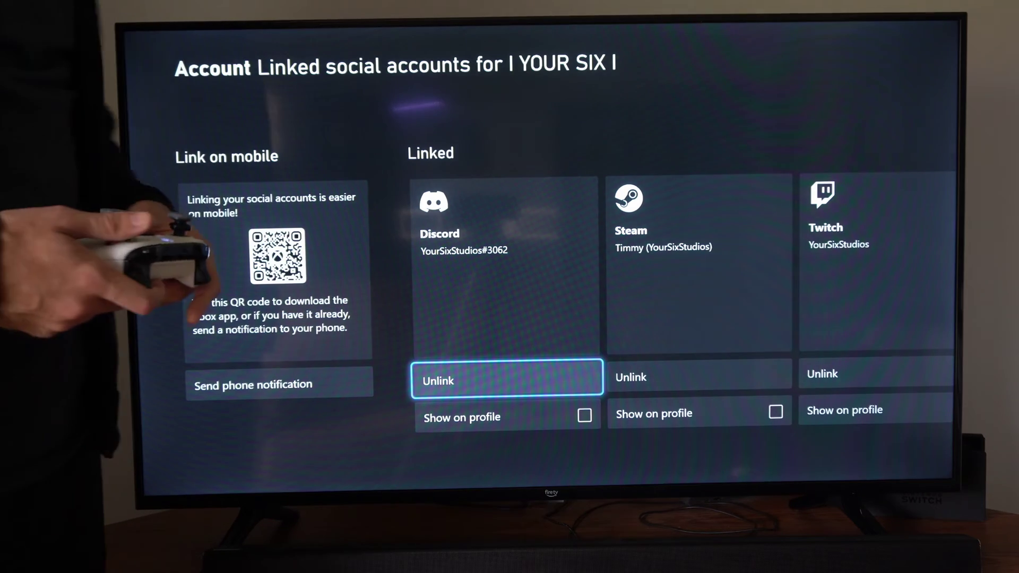
key("Escape")
key("super")
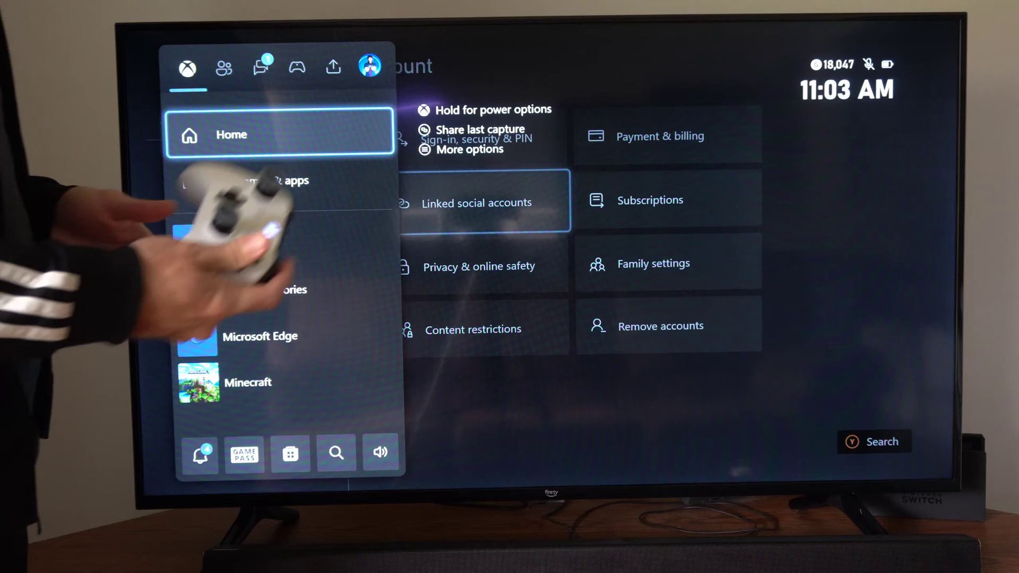
In the guide's Parties & chats, open Discord Talk and stream to list the servers.
key("Tab")
key("Tab")
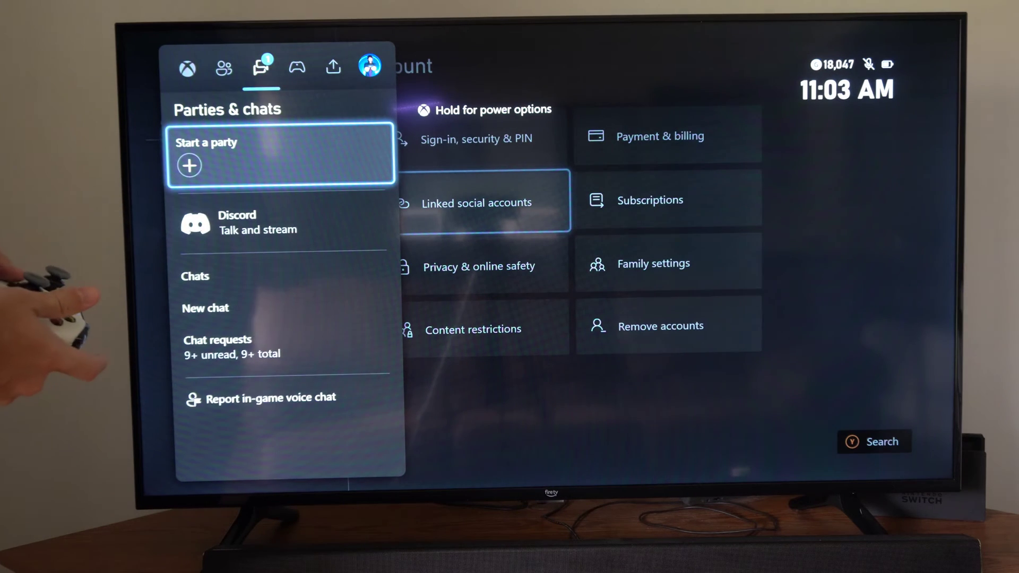
key("Down")
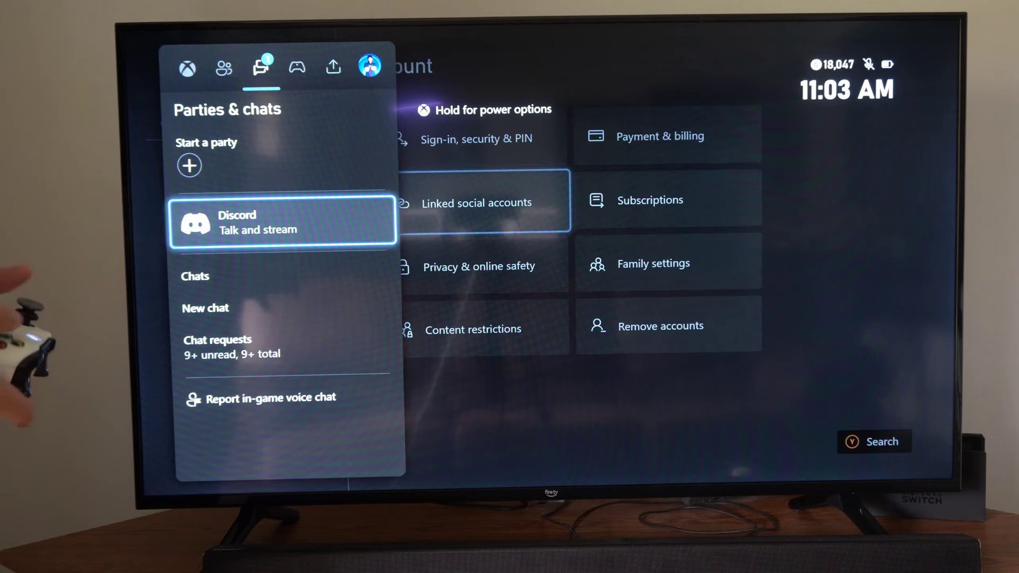
key("Return")
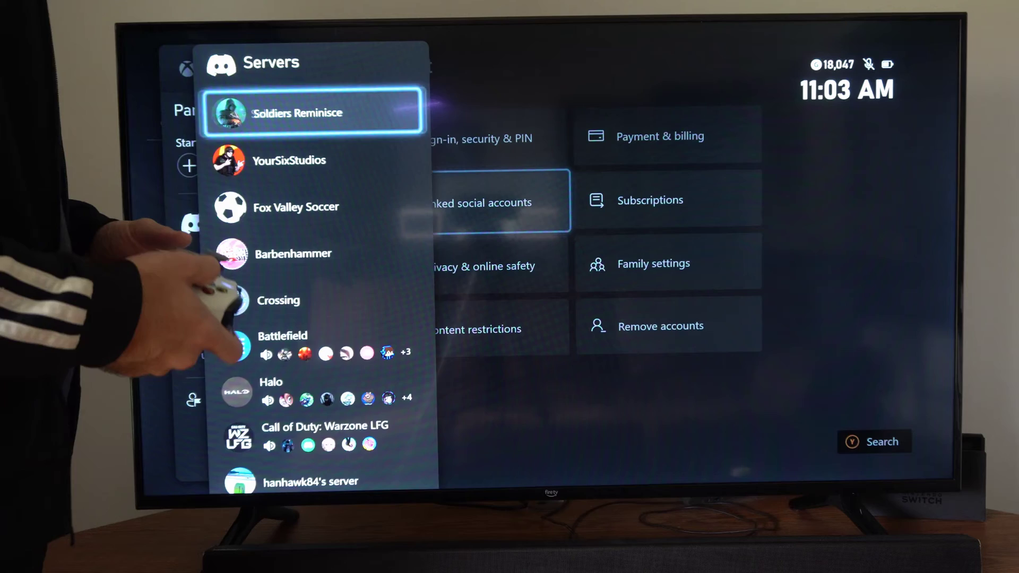
Join the Red Team voice channel in the Soldiers Reminisce server.
key("Return")
key("Down")
key("Down")
key("Down")
key("Down")
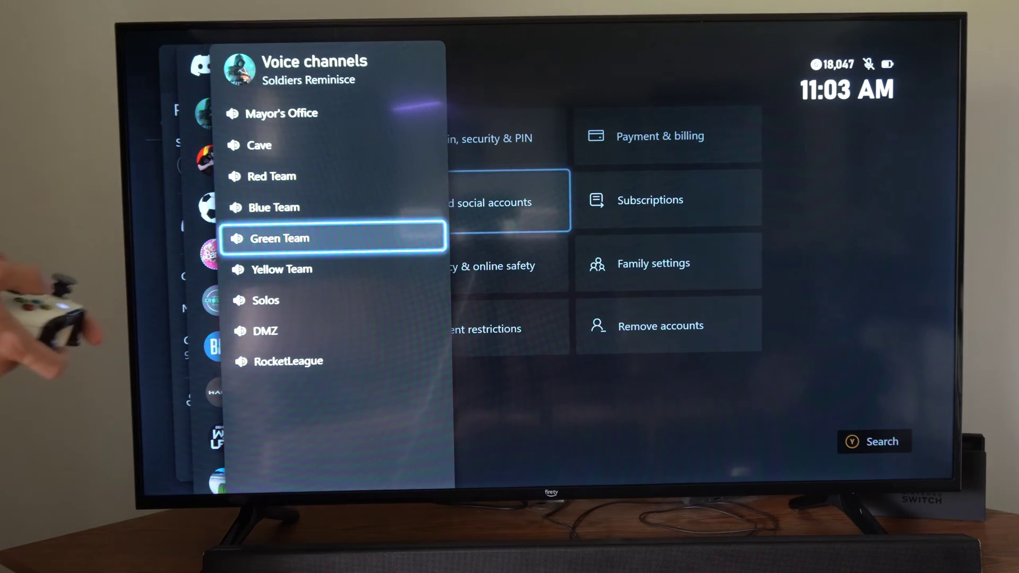
key("Down")
key("Down")
key("Up")
key("Up")
key("Up")
key("Down")
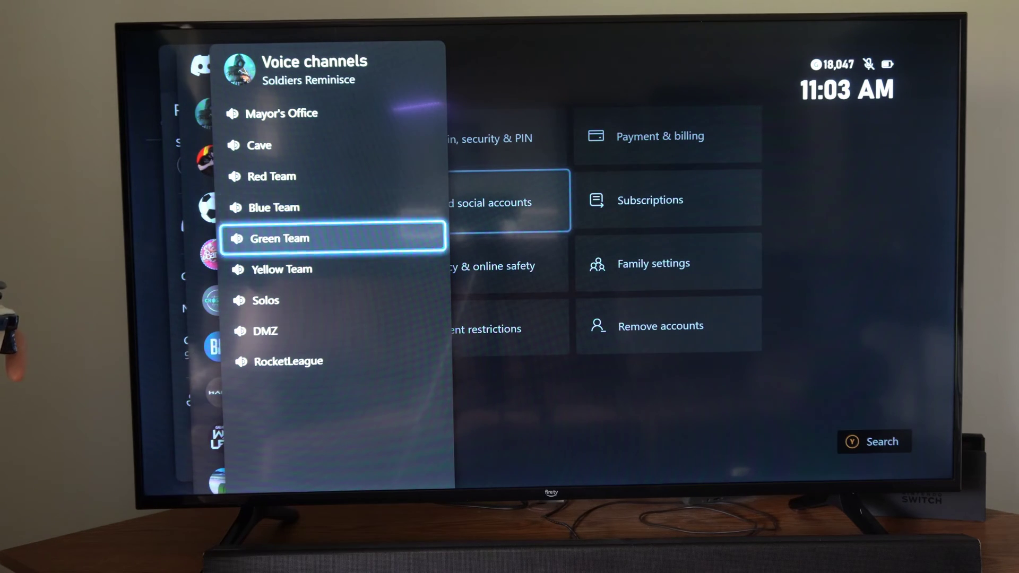
key("Up")
key("Up")
key("Down")
key("Up")
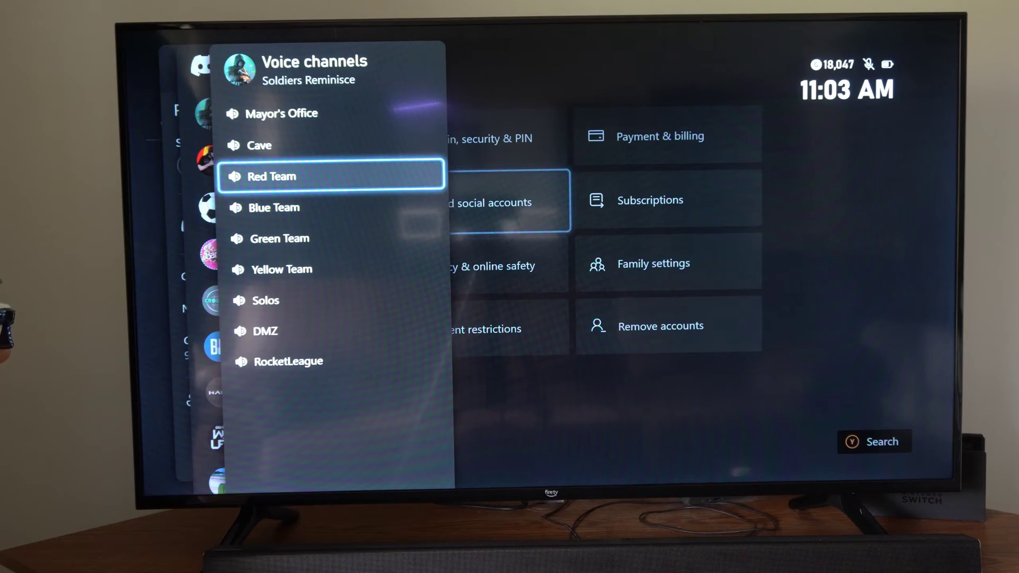
key("Return")
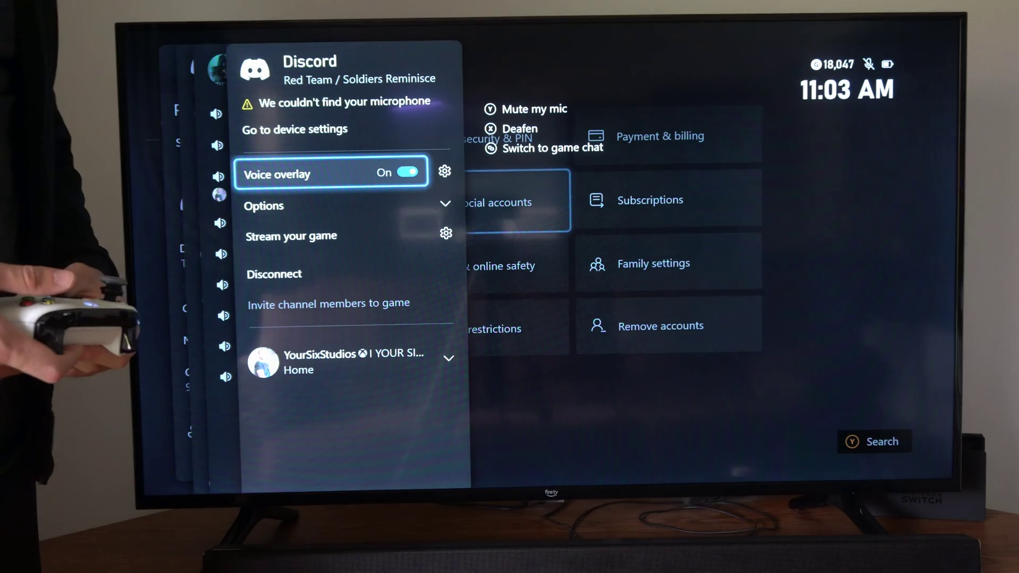
Disconnect from the Red Team voice call.
key("Down")
key("Down")
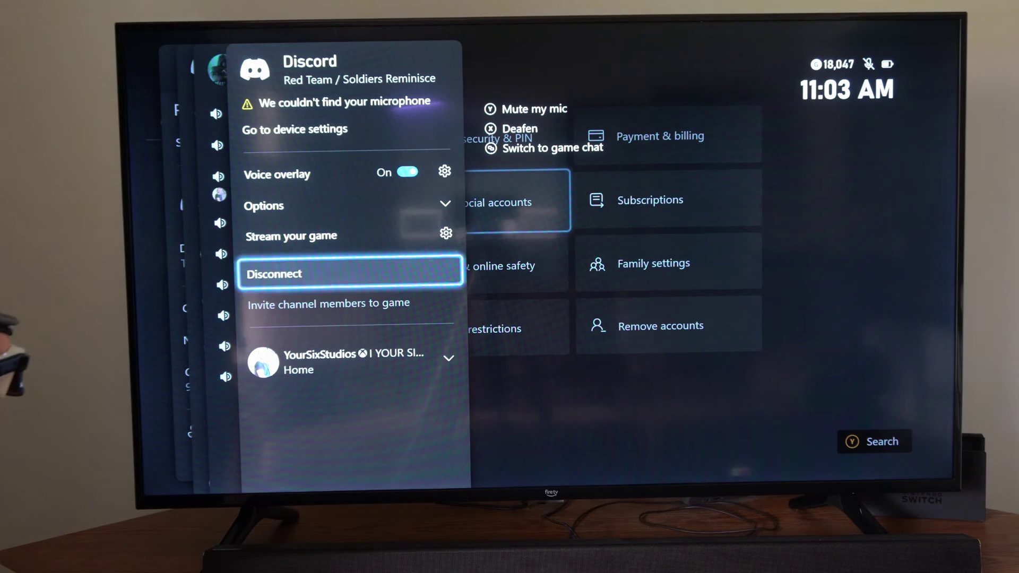
key("Down")
key("Down")
key("Up")
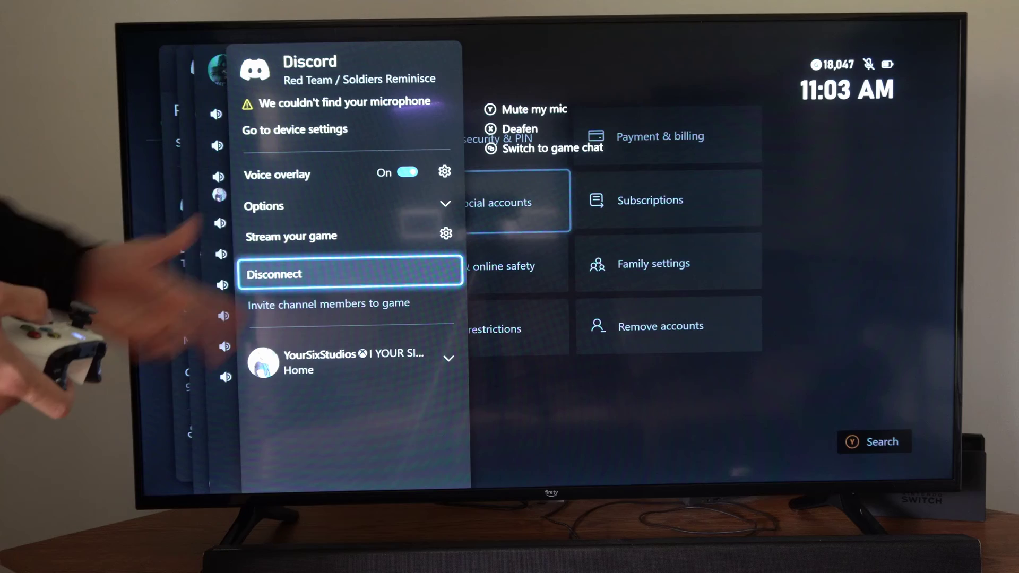
key("Return")
key("Up")
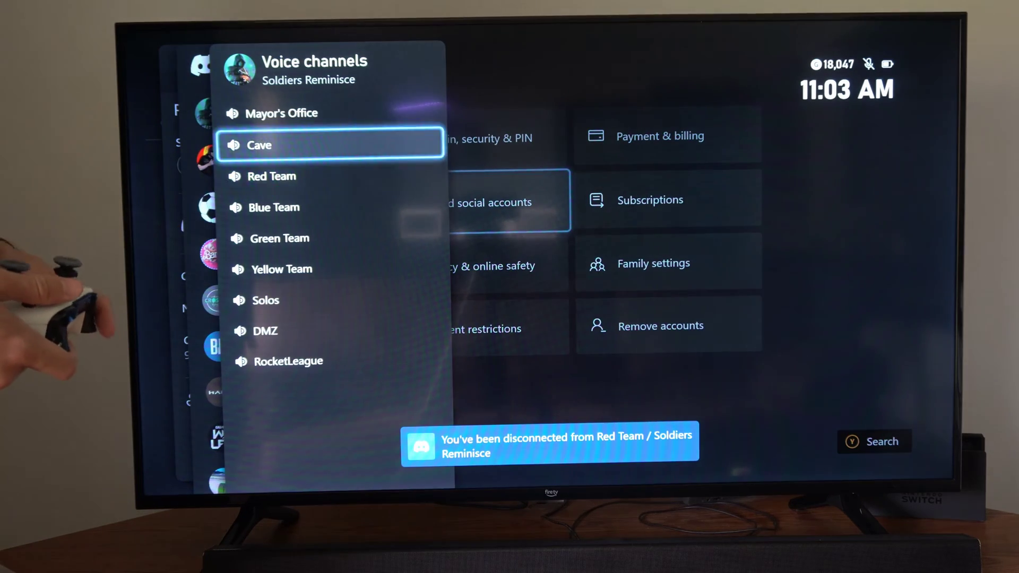
Back out of the Discord server list and the guide to the Xbox home screen.
key("Down")
key("Escape")
key("Escape")
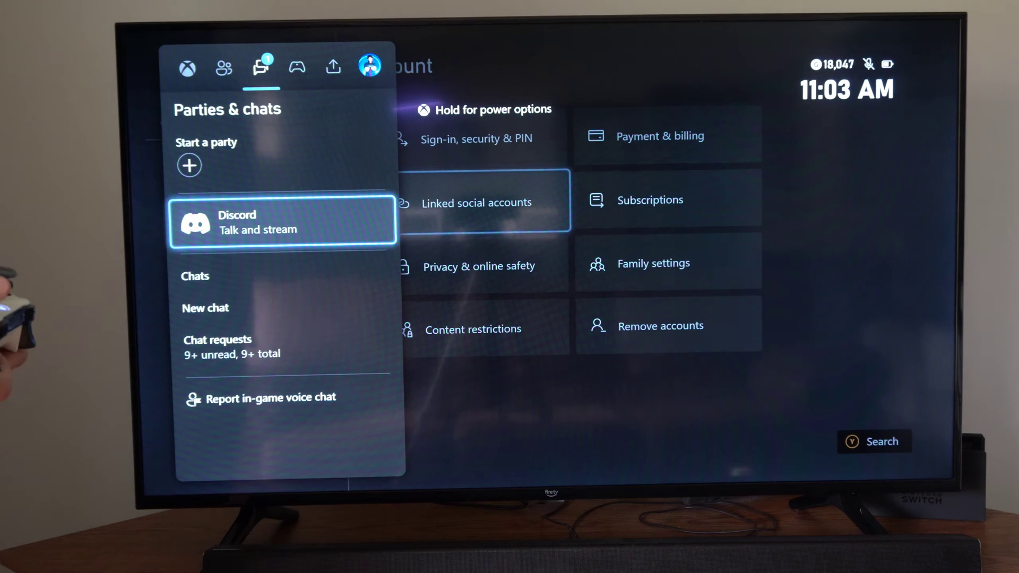
key("Down")
key("Up")
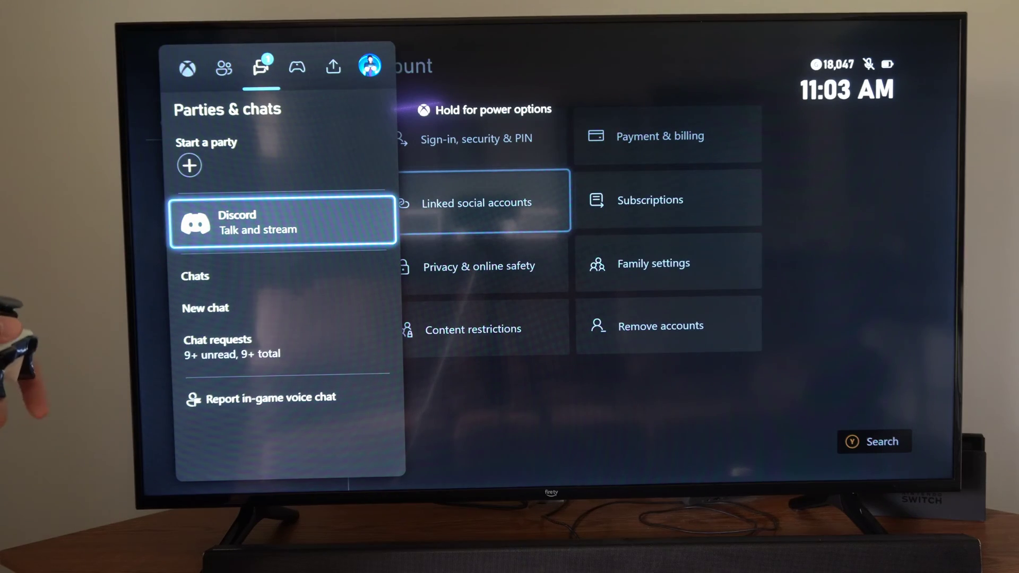
key("Escape")
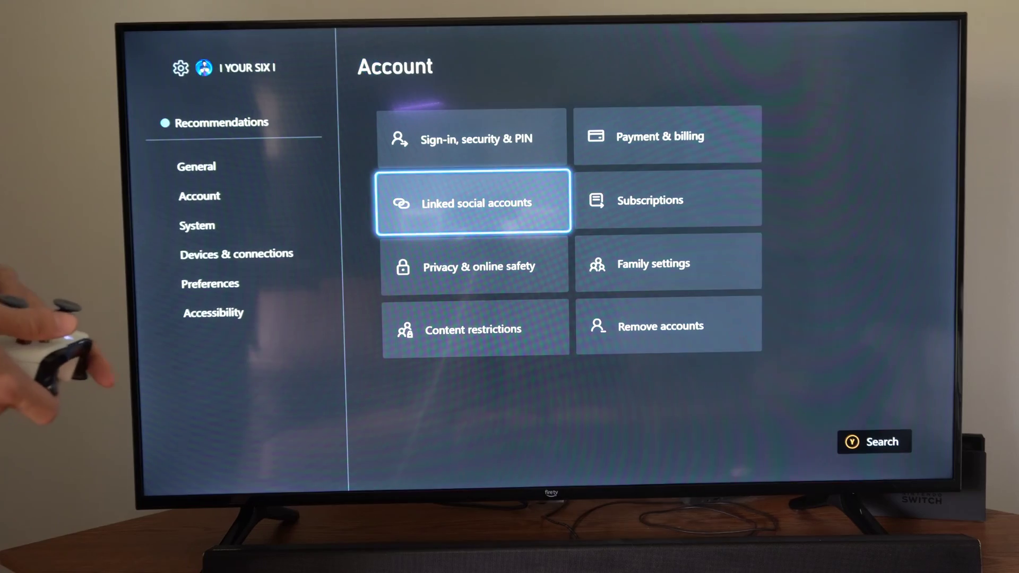
key("super")
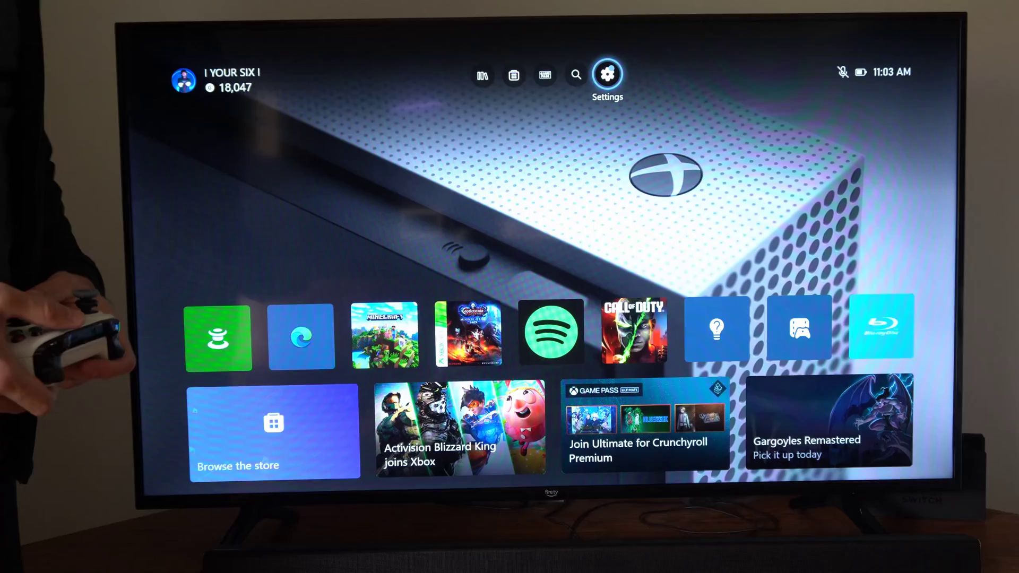